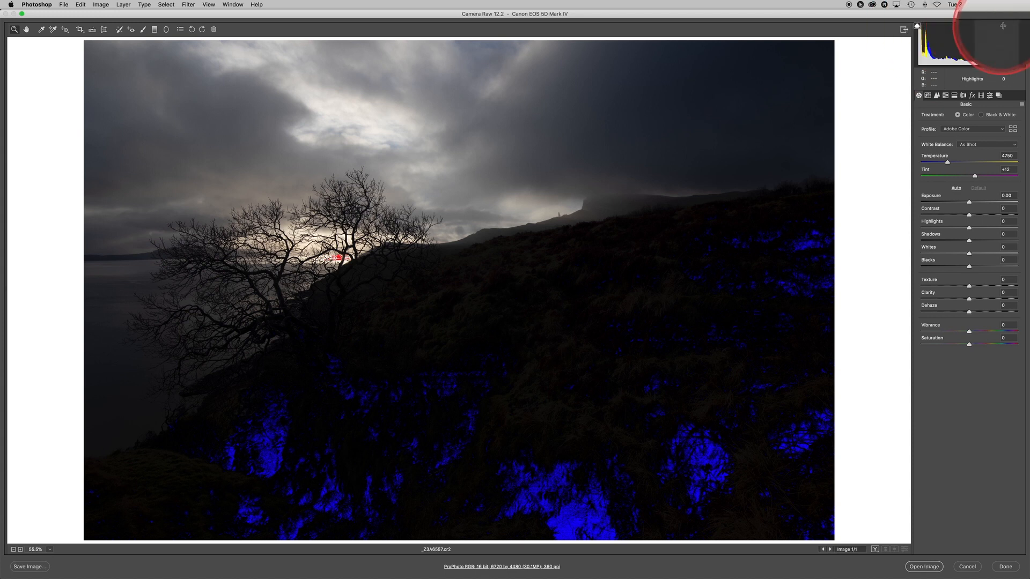
# - Examine the clipped highlights behind the tree and the blocked shadows on the hillside at closer magnification
pyautogui.click(873, 167)
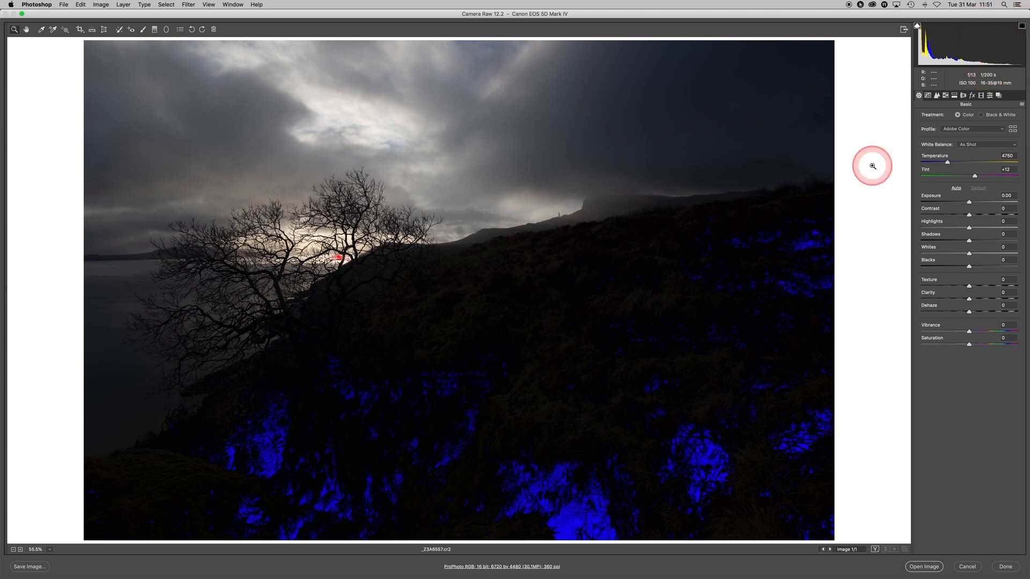
pyautogui.click(873, 166)
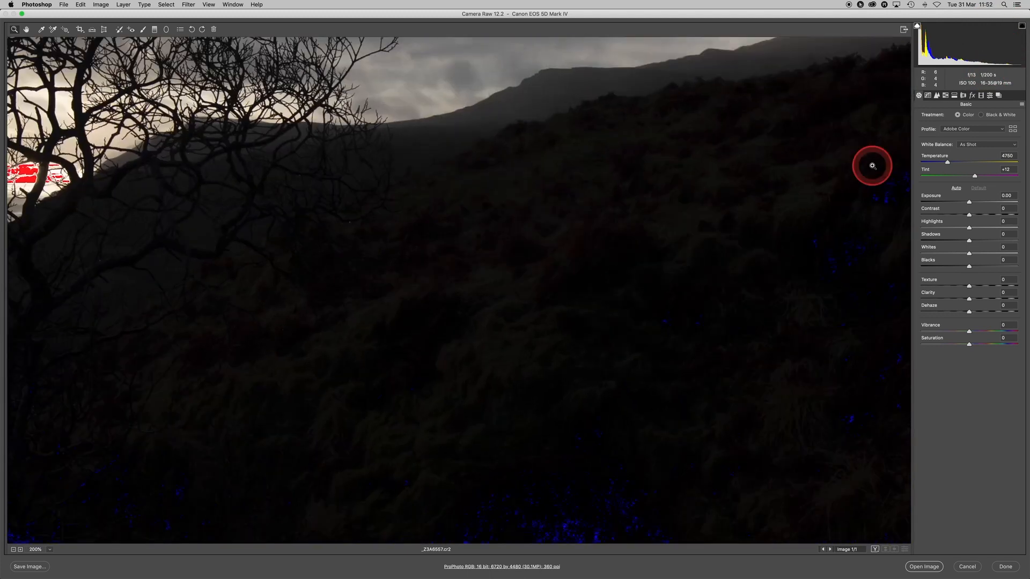
pyautogui.moveTo(609, 283); pyautogui.dragTo(685, 410)
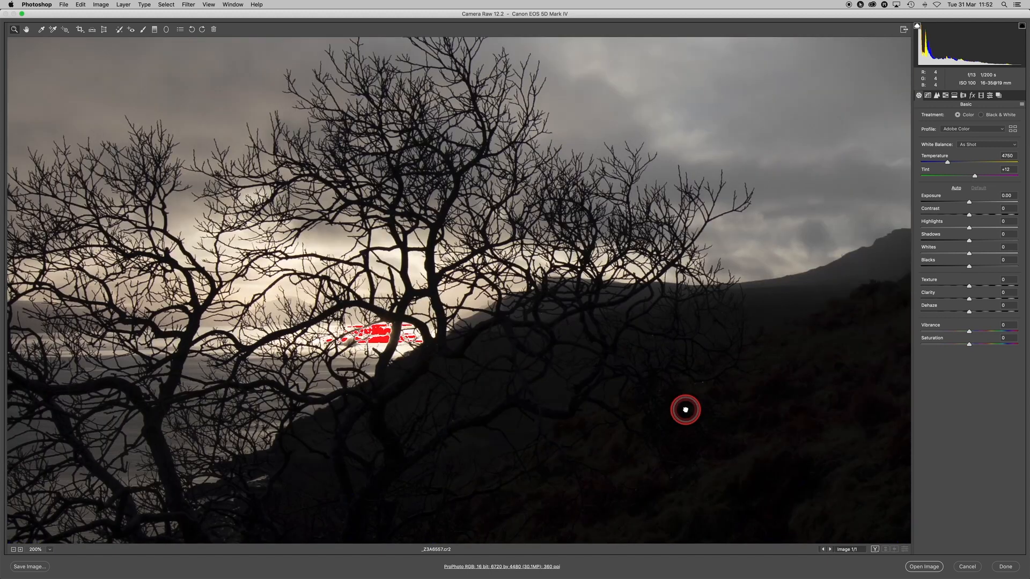
pyautogui.keyDown('alt'); pyautogui.click(399, 322); pyautogui.keyUp('alt')
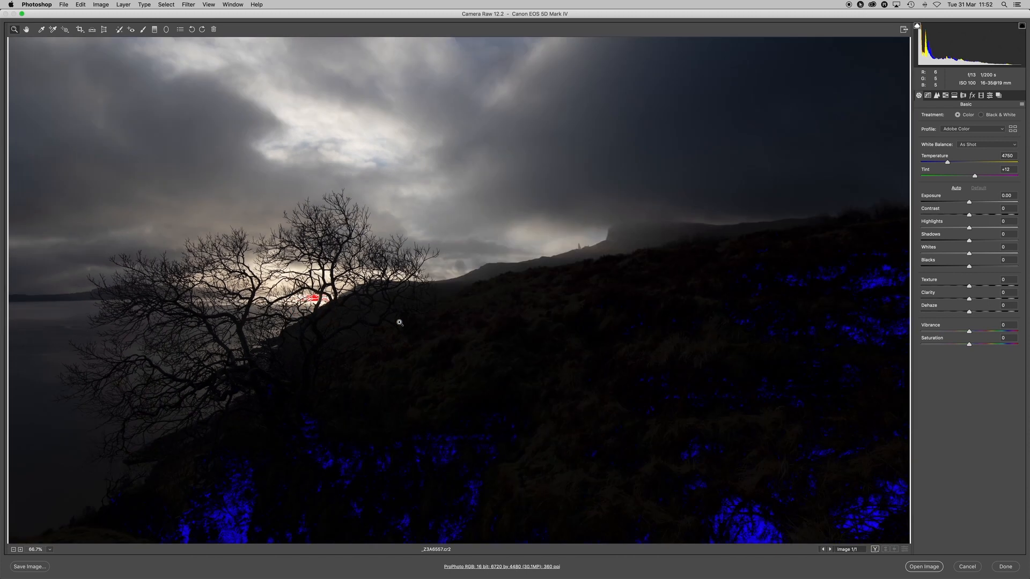
pyautogui.moveTo(399, 322); pyautogui.dragTo(472, 458)
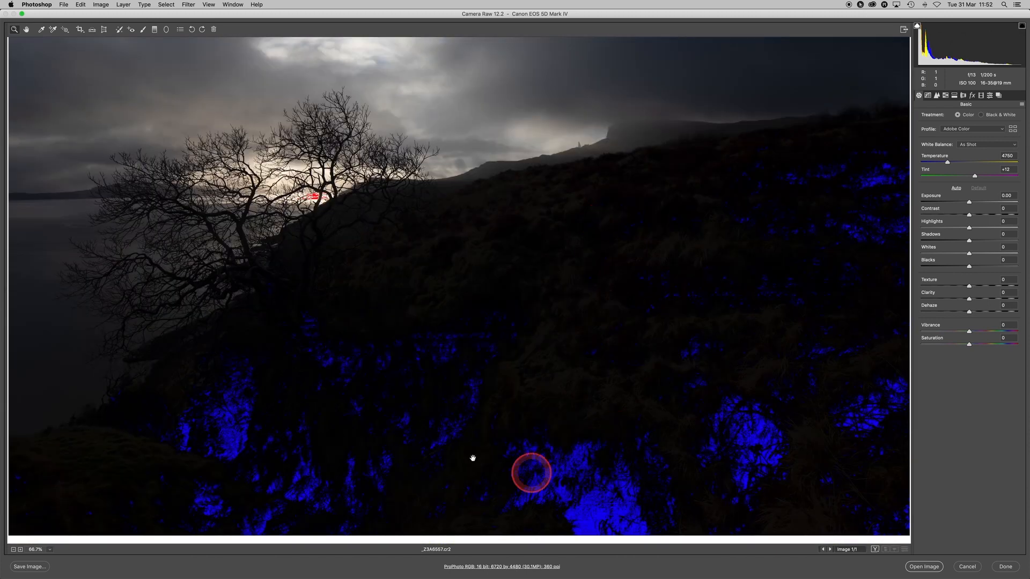
pyautogui.keyDown('alt'); pyautogui.click(800, 267); pyautogui.keyUp('alt')
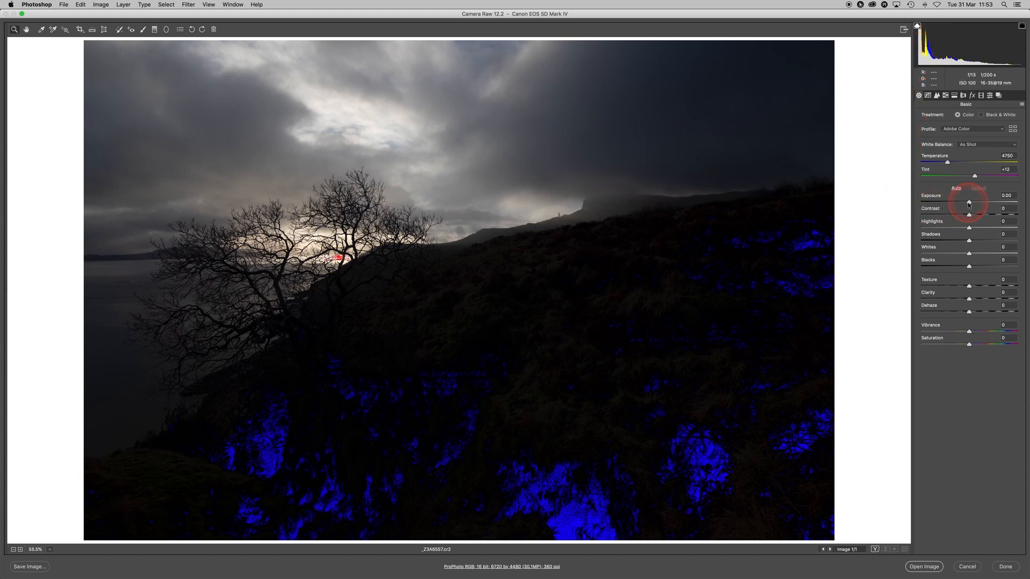
# - Raise the photo's Exposure to +1.90 and lower Highlights to -29
pyautogui.moveTo(969, 203); pyautogui.dragTo(987, 203)
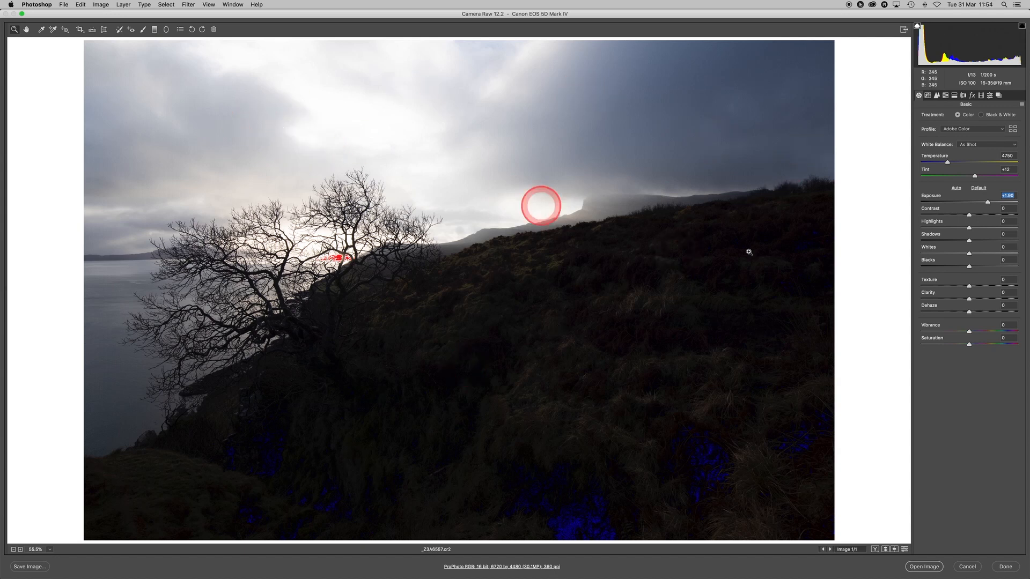
pyautogui.click(972, 225)
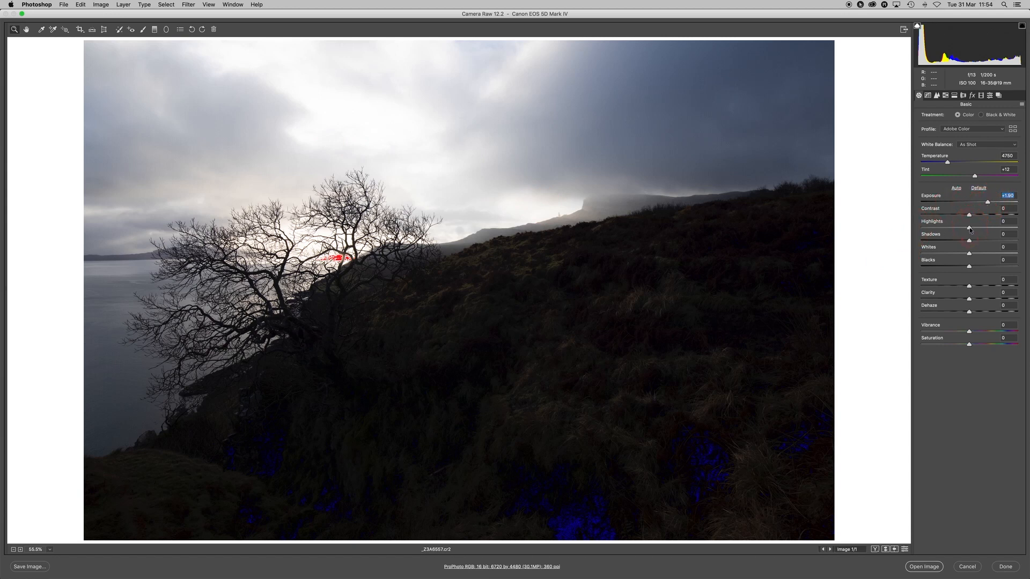
pyautogui.moveTo(969, 228); pyautogui.dragTo(961, 230)
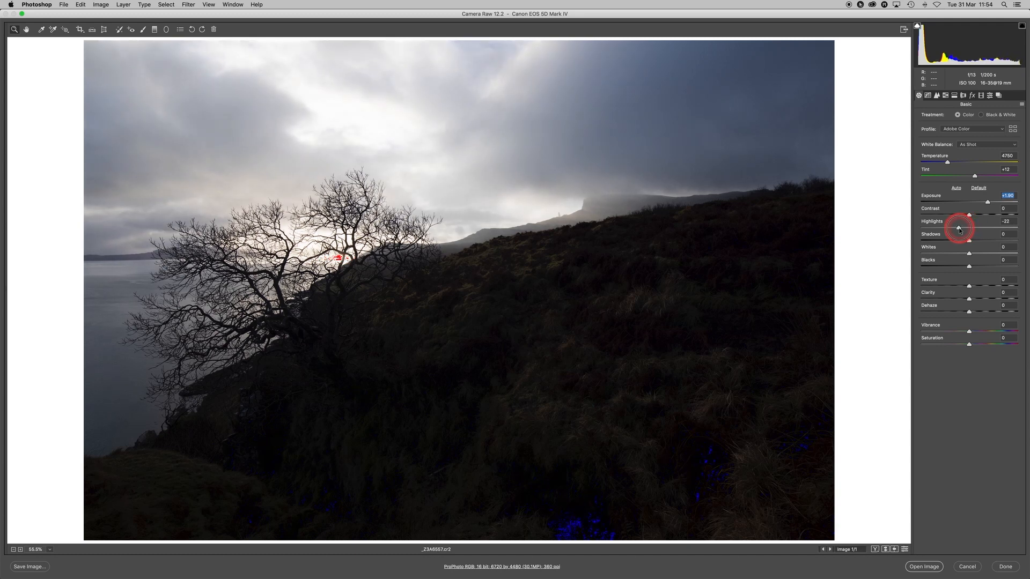
pyautogui.moveTo(959, 231); pyautogui.dragTo(955, 231)
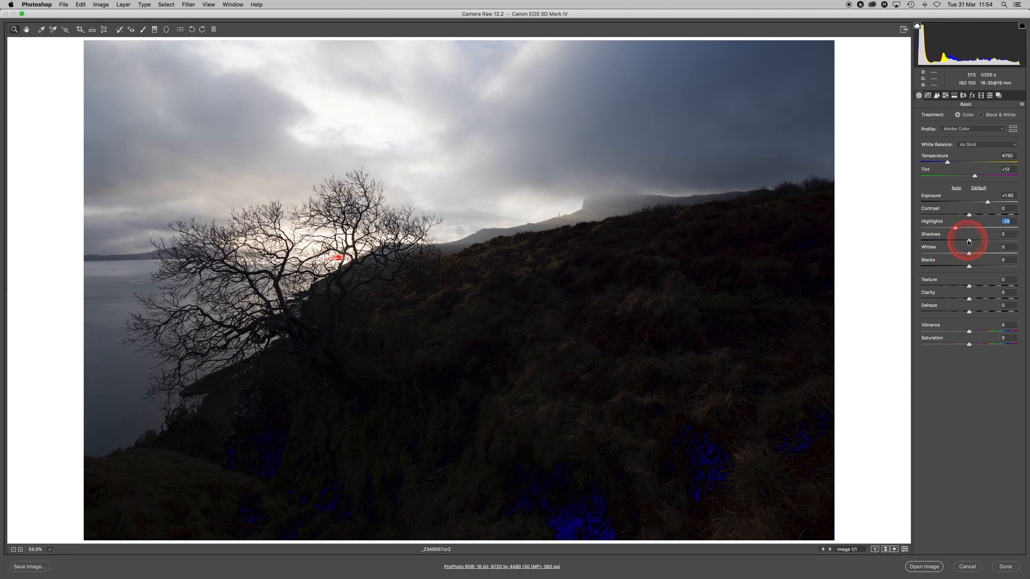
# - Raise Shadows to +53 to open up the dark hillside
pyautogui.moveTo(969, 241); pyautogui.dragTo(979, 241)
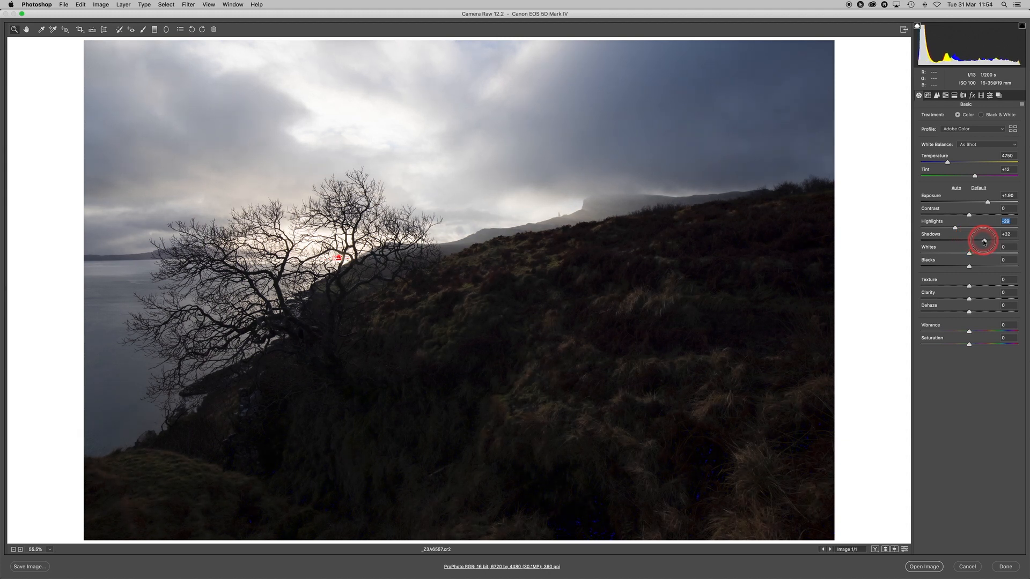
pyautogui.moveTo(989, 242); pyautogui.dragTo(991, 242)
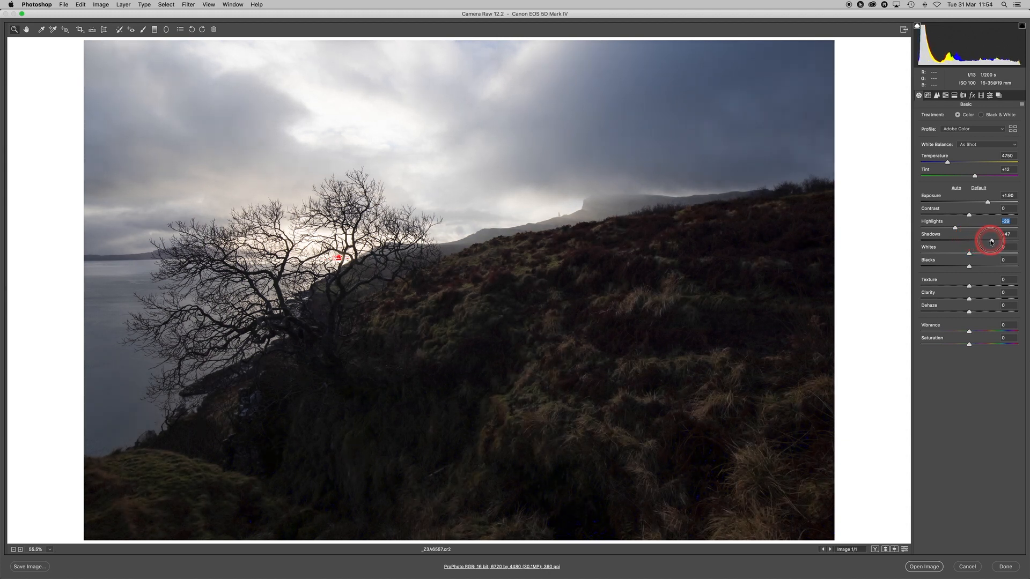
pyautogui.click(939, 50)
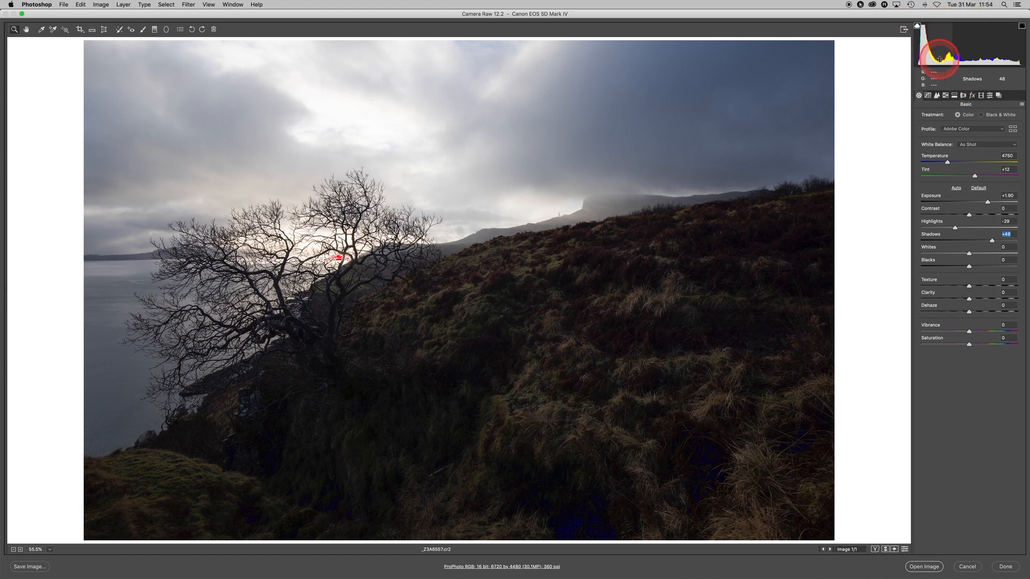
pyautogui.moveTo(992, 242); pyautogui.dragTo(995, 242)
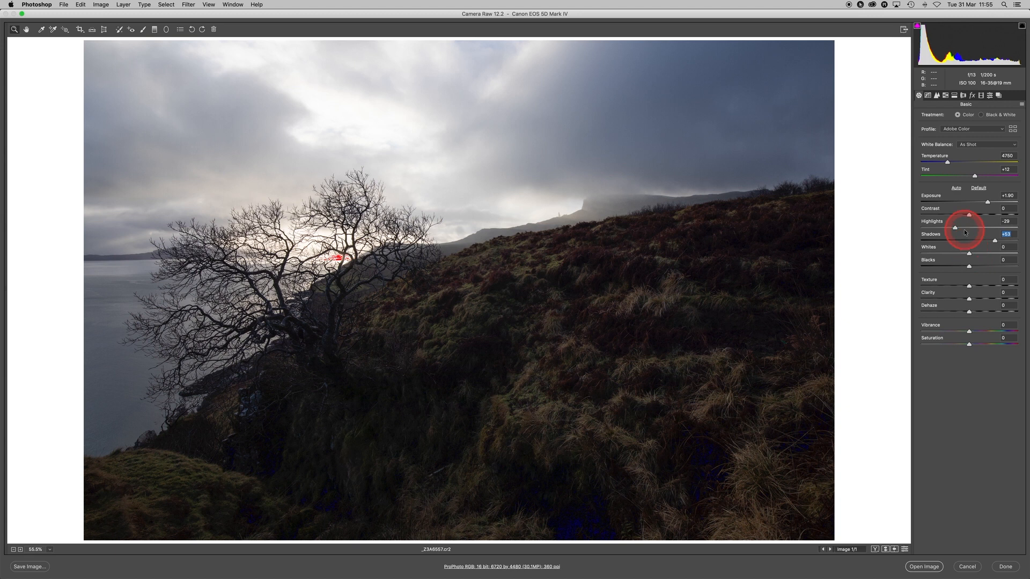
# - Lower Whites to -22 and inspect the clipped highlight area behind the tree
pyautogui.moveTo(969, 257); pyautogui.dragTo(959, 256)
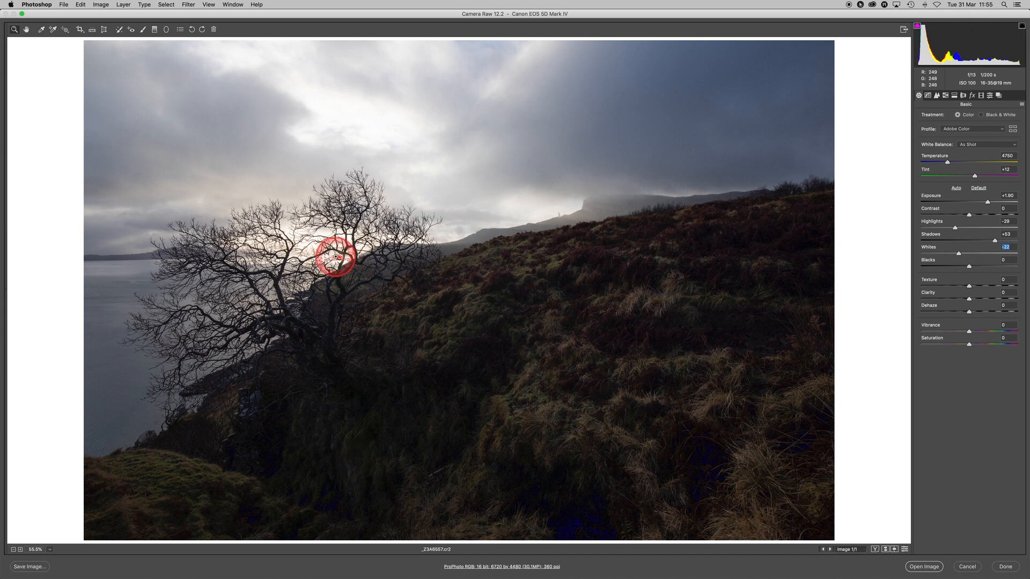
pyautogui.hotkey('ctrl', 'alt', 'm')
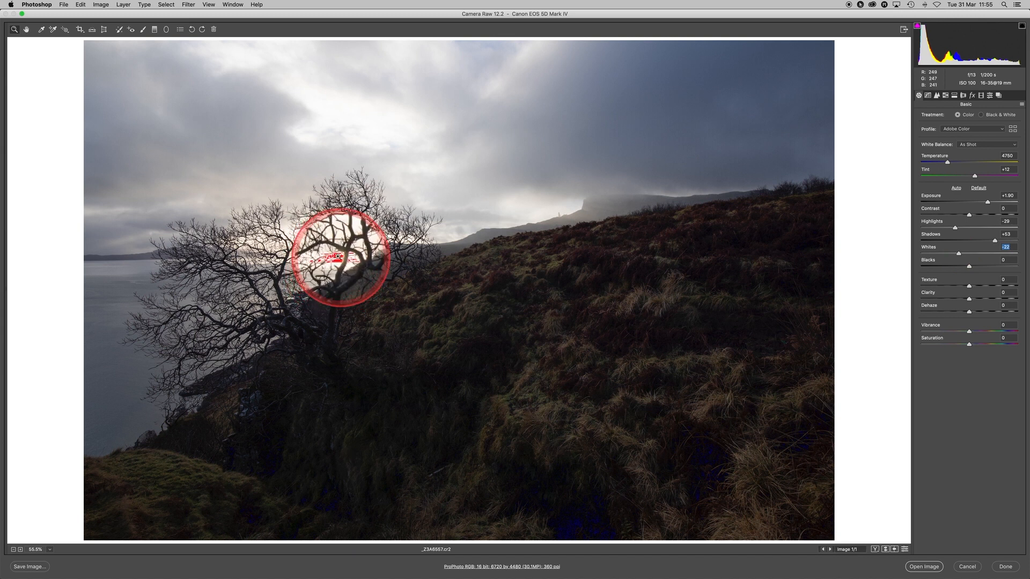
pyautogui.hotkey('ctrl', 'alt', 'm')
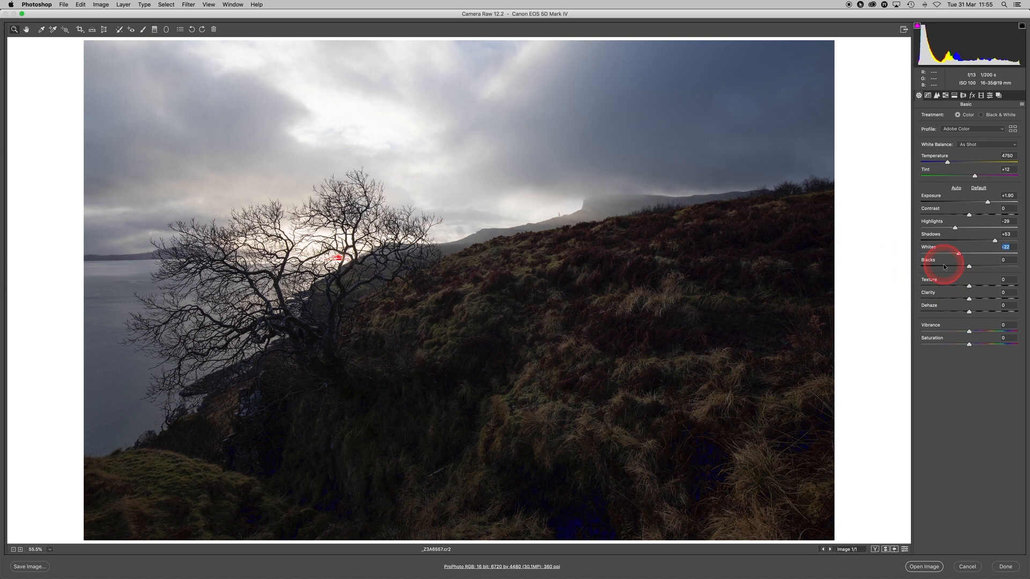
pyautogui.hotkey('ctrl', 'alt', 'm')
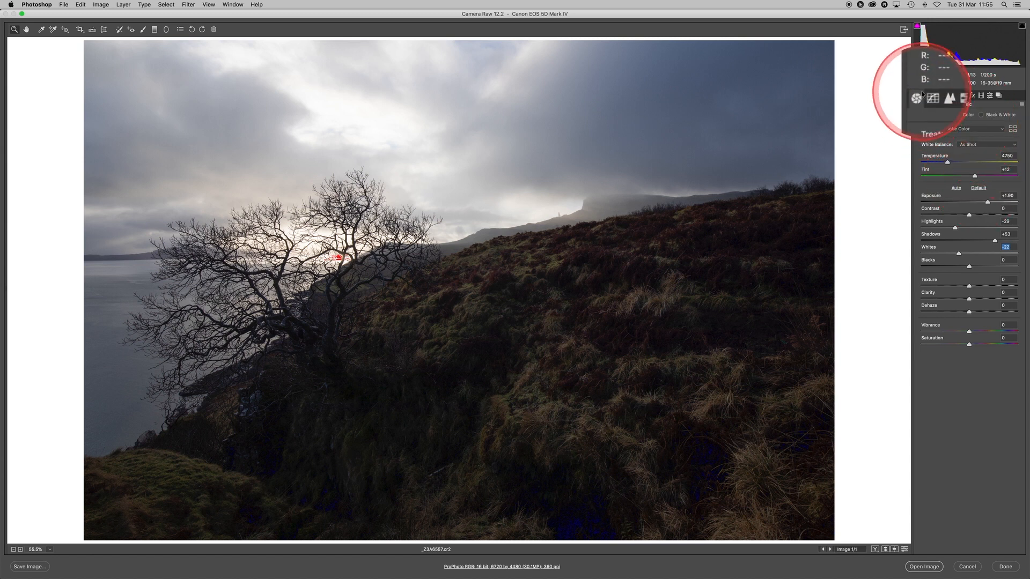
pyautogui.hotkey('ctrl', 'alt', 'm')
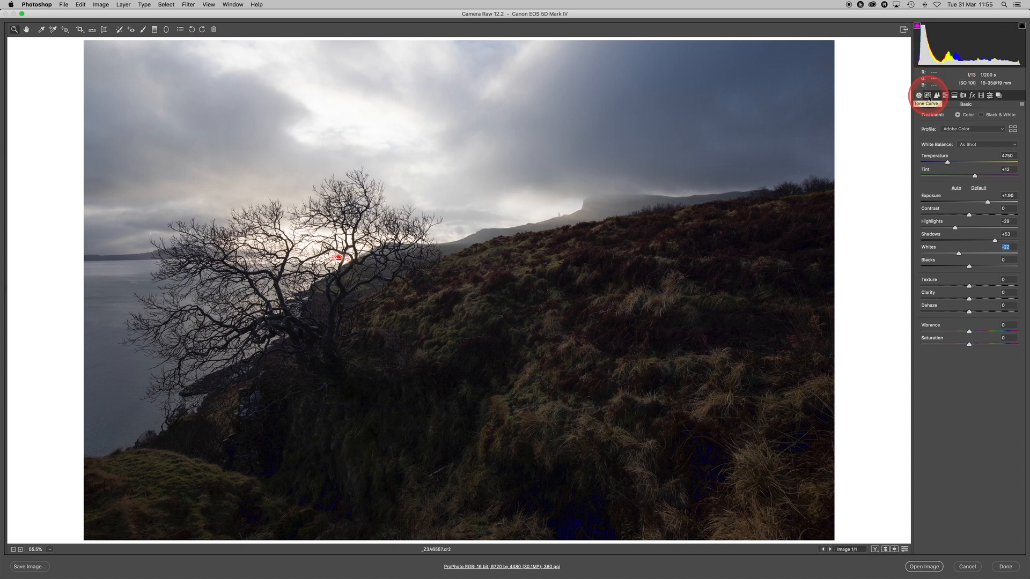
# - Lower the white end of the RGB point tone curve to output 245 at input 255
pyautogui.click(927, 96)
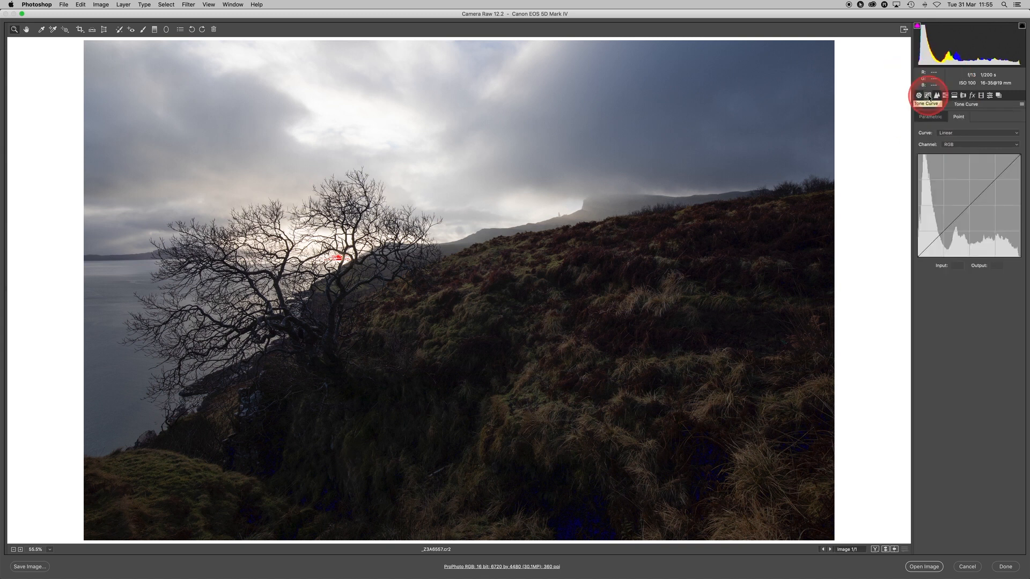
pyautogui.click(930, 117)
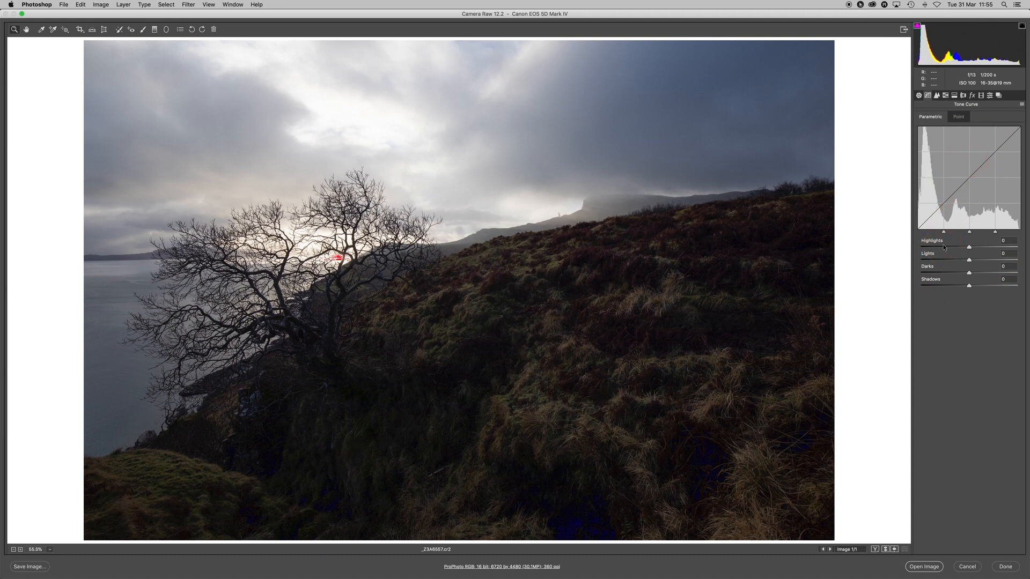
pyautogui.click(958, 117)
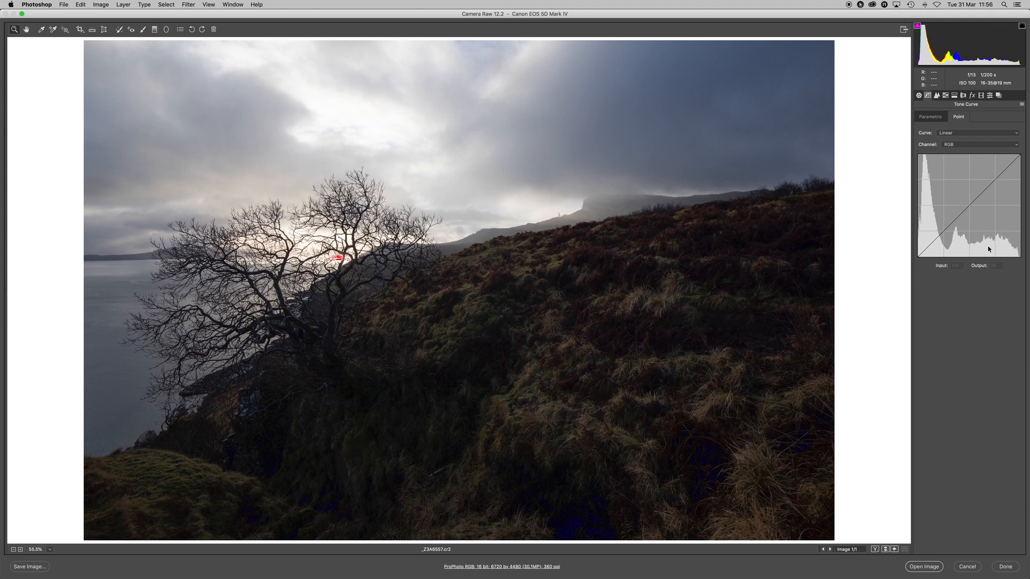
pyautogui.click(918, 256)
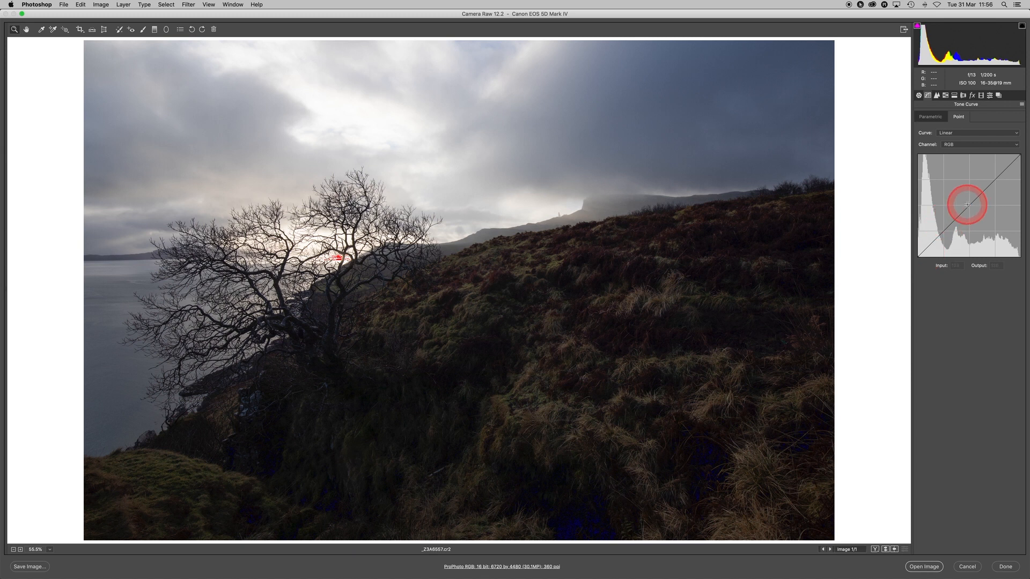
pyautogui.click(968, 205)
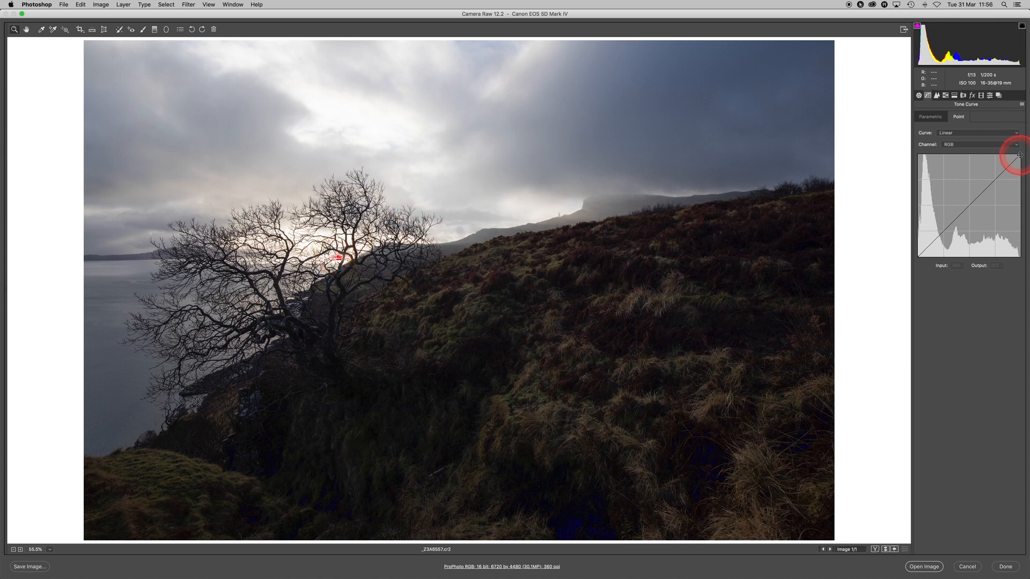
pyautogui.moveTo(1019, 155); pyautogui.dragTo(1019, 156)
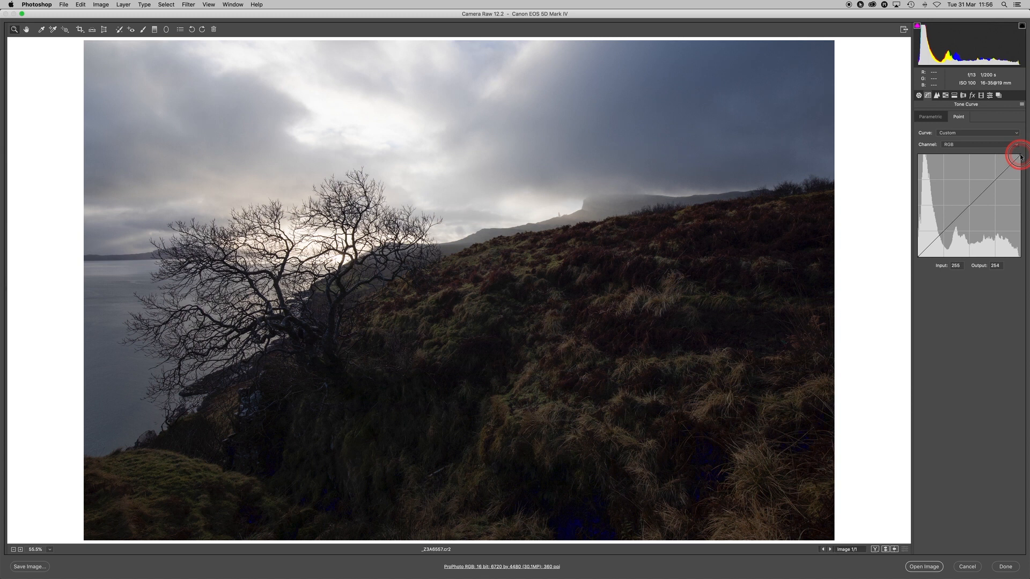
pyautogui.moveTo(1020, 156); pyautogui.dragTo(1021, 158)
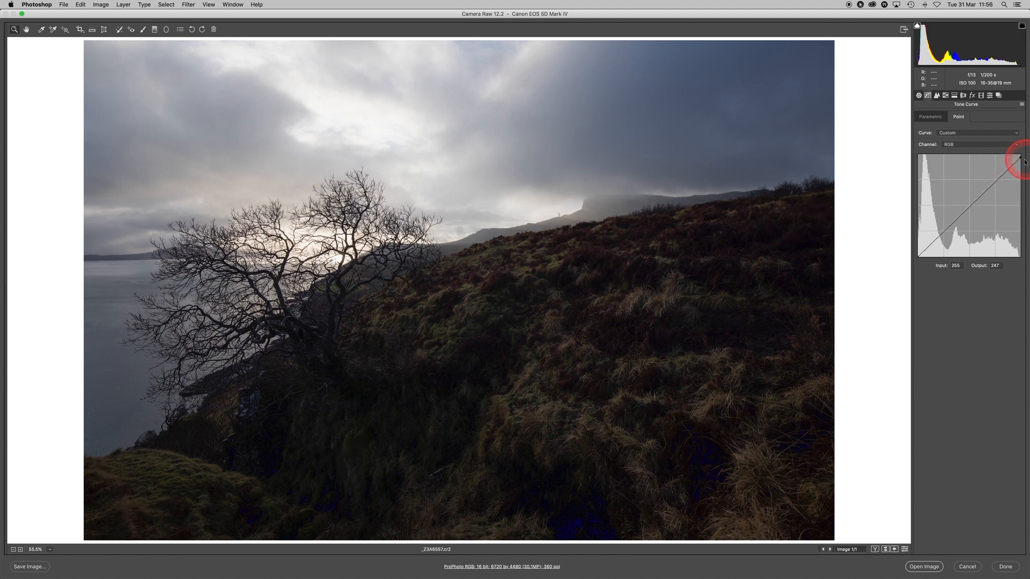
pyautogui.moveTo(1020, 157); pyautogui.dragTo(1022, 161)
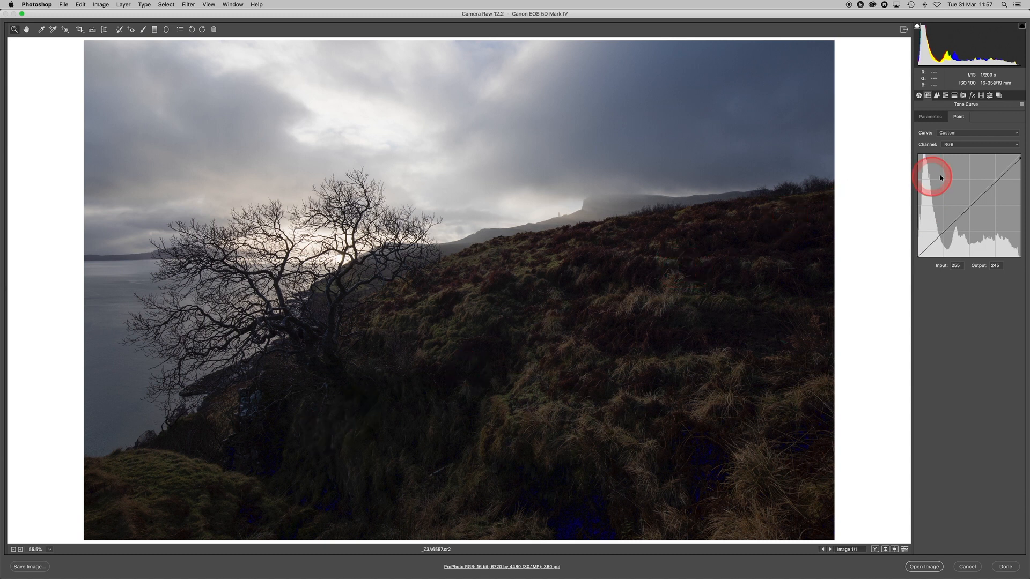
# - Add two points to the RGB tone curve: input 45 raised to output 61, and input 193 at output 196
pyautogui.click(936, 238)
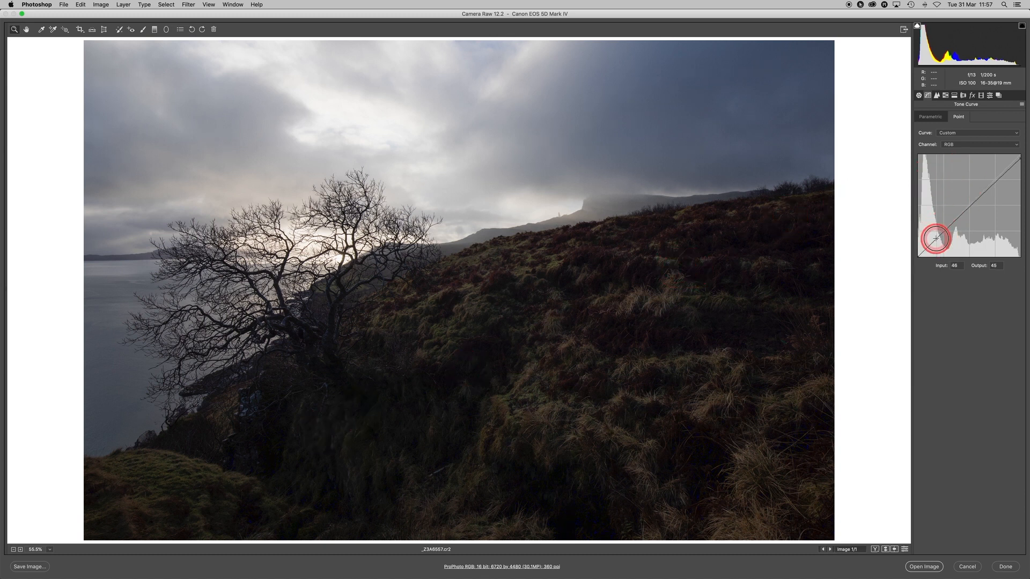
pyautogui.moveTo(936, 239); pyautogui.dragTo(935, 231)
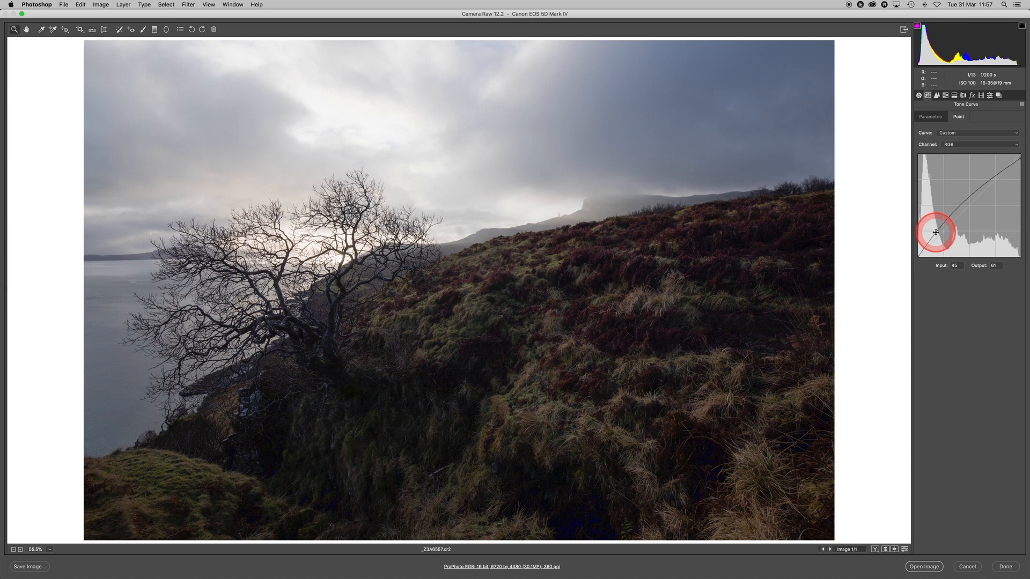
pyautogui.click(995, 176)
pyautogui.moveTo(995, 176); pyautogui.dragTo(996, 181)
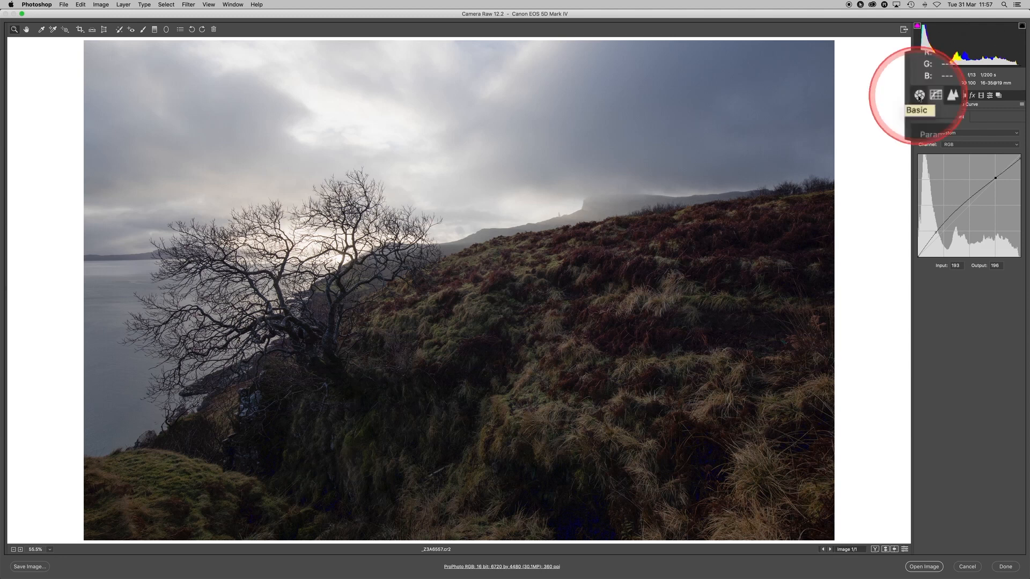
# - Return to the basic adjustments and raise Shadows to +64 and Exposure to +2.25
pyautogui.click(918, 96)
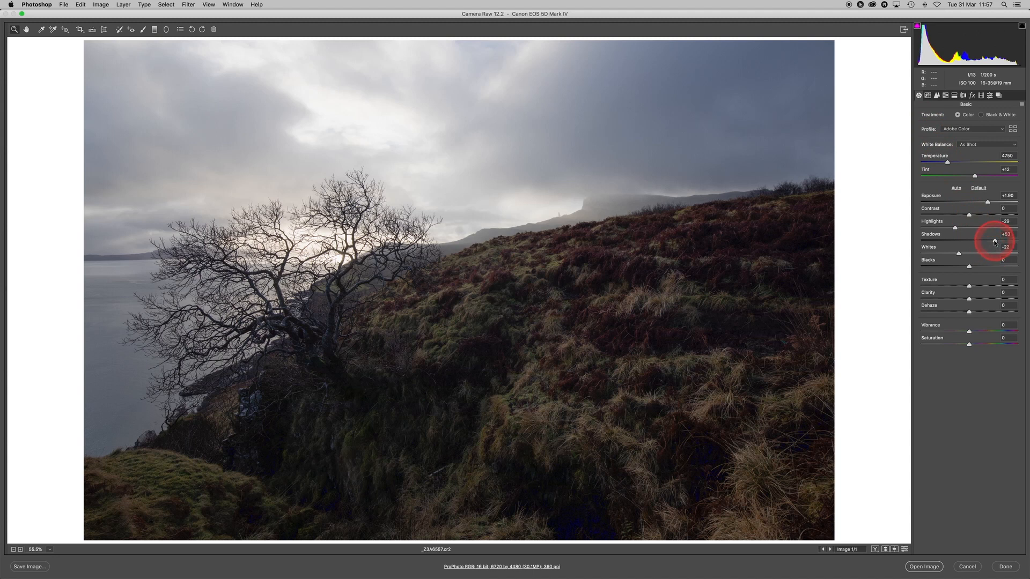
pyautogui.moveTo(995, 242); pyautogui.dragTo(1000, 241)
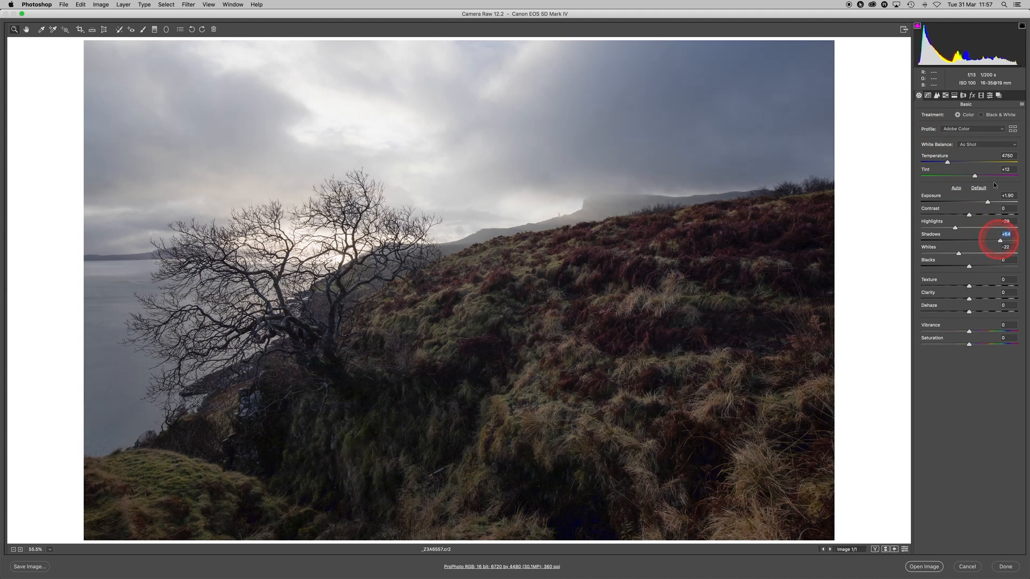
pyautogui.moveTo(988, 202); pyautogui.dragTo(991, 203)
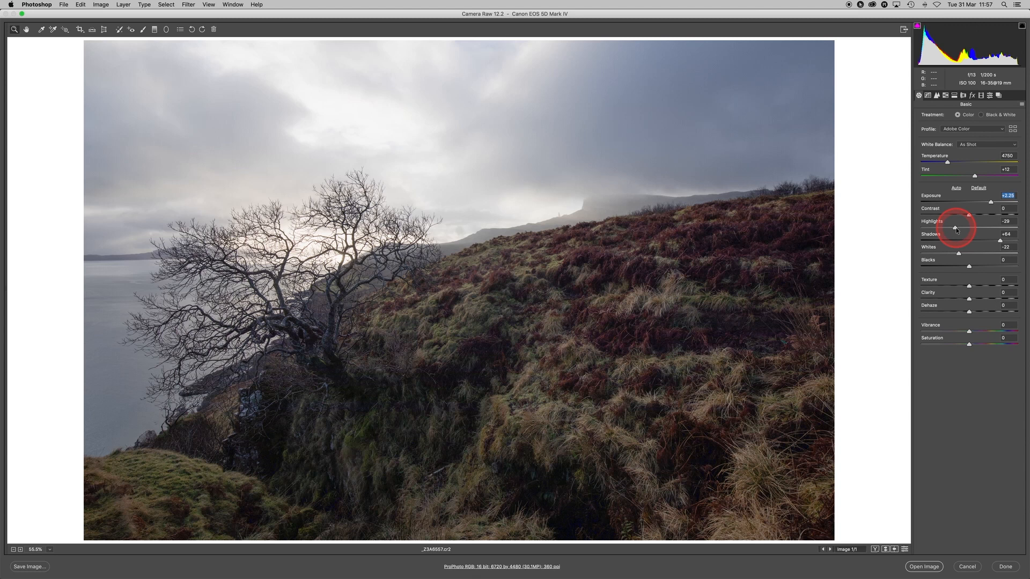
# - Lower Highlights to -53 and swap to the before settings for comparison with the original photo
pyautogui.moveTo(955, 229); pyautogui.dragTo(945, 230)
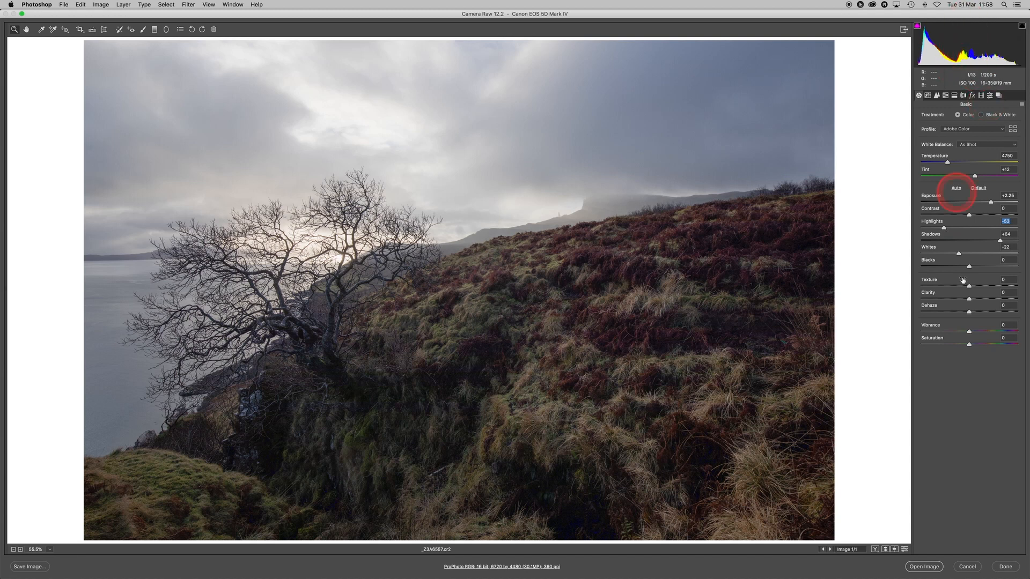
pyautogui.click(886, 550)
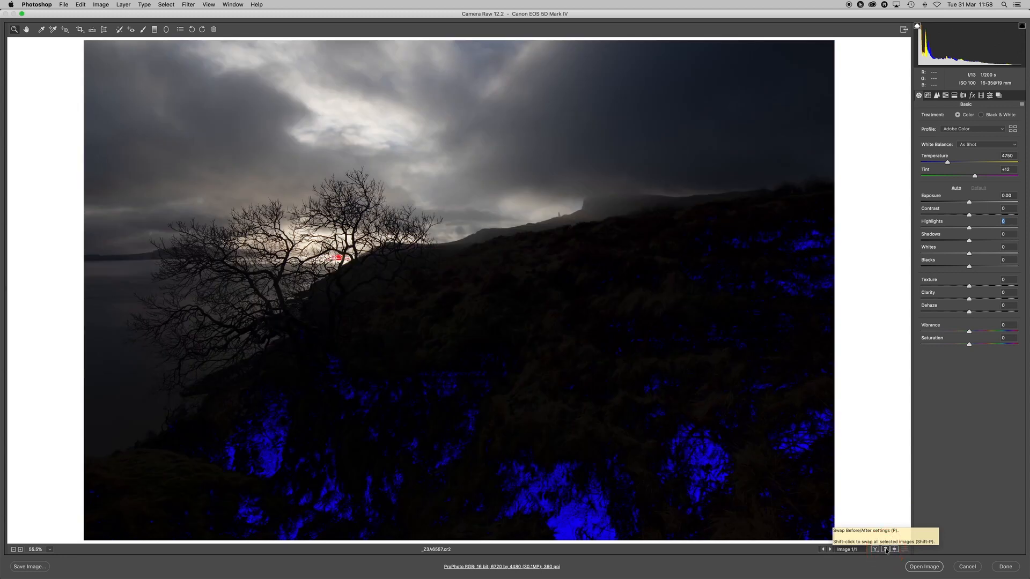
# - Swap back to the edited settings and raise Clarity to +43 and Blacks to +13
pyautogui.click(886, 549)
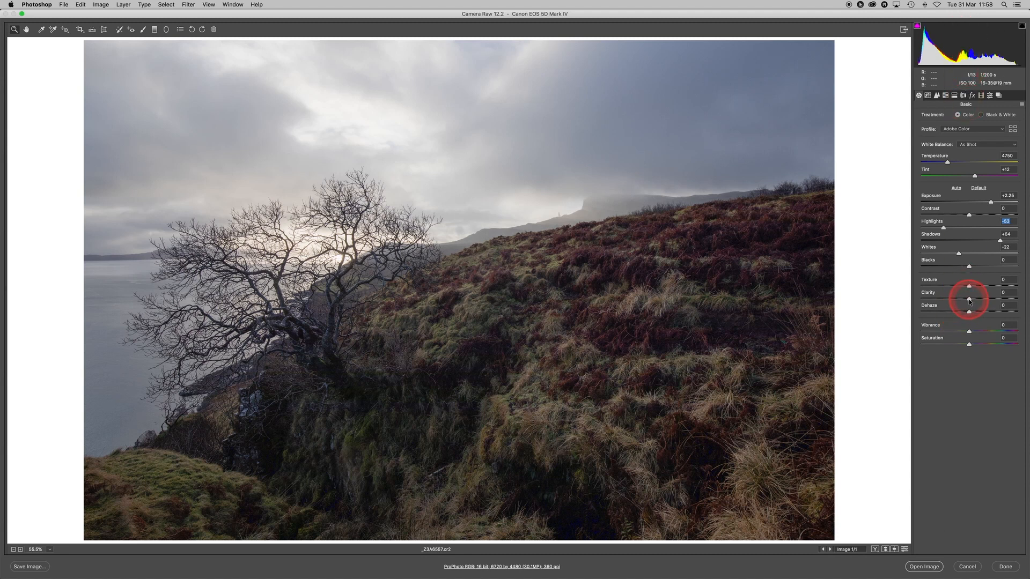
pyautogui.moveTo(970, 301); pyautogui.dragTo(990, 302)
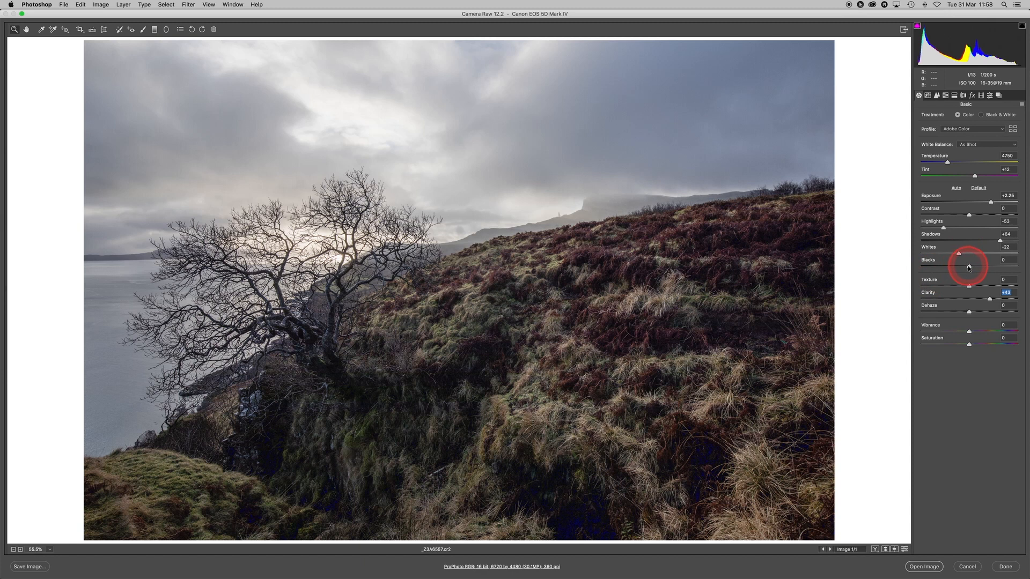
pyautogui.moveTo(969, 268); pyautogui.dragTo(975, 267)
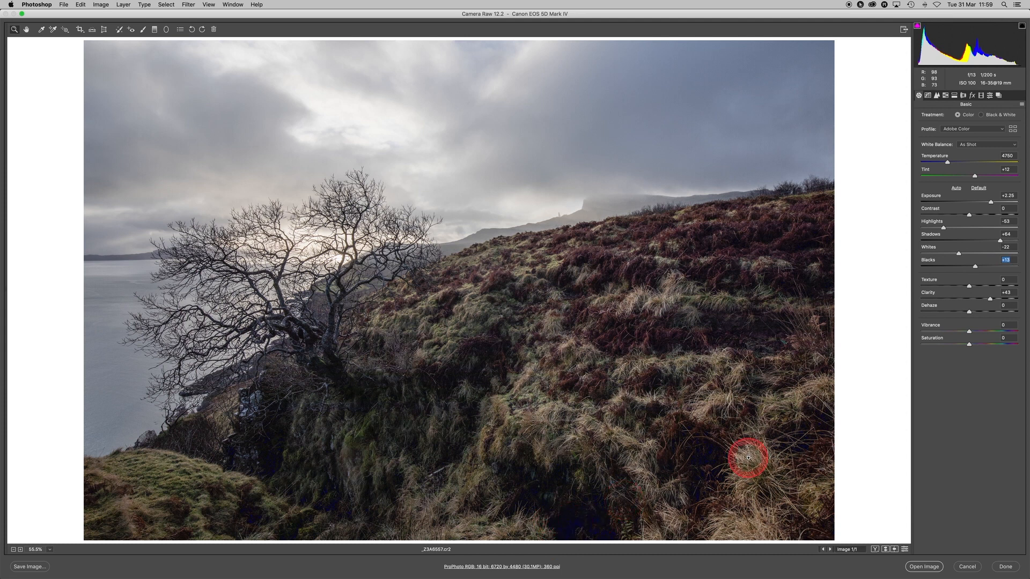
# - Raise the black end of the RGB point tone curve to output 8 at input 0
pyautogui.click(928, 96)
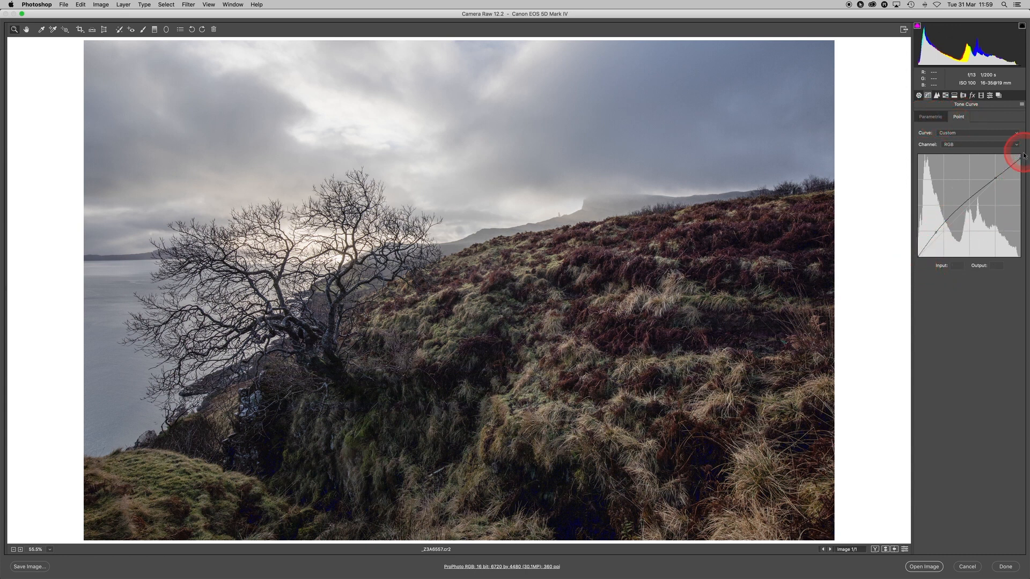
pyautogui.click(919, 257)
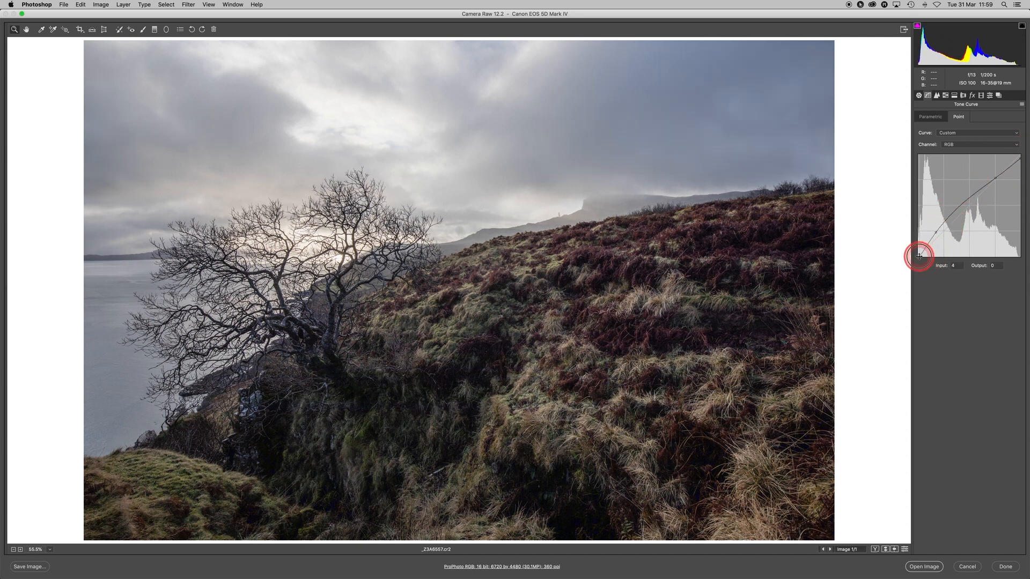
pyautogui.moveTo(919, 258); pyautogui.dragTo(917, 255)
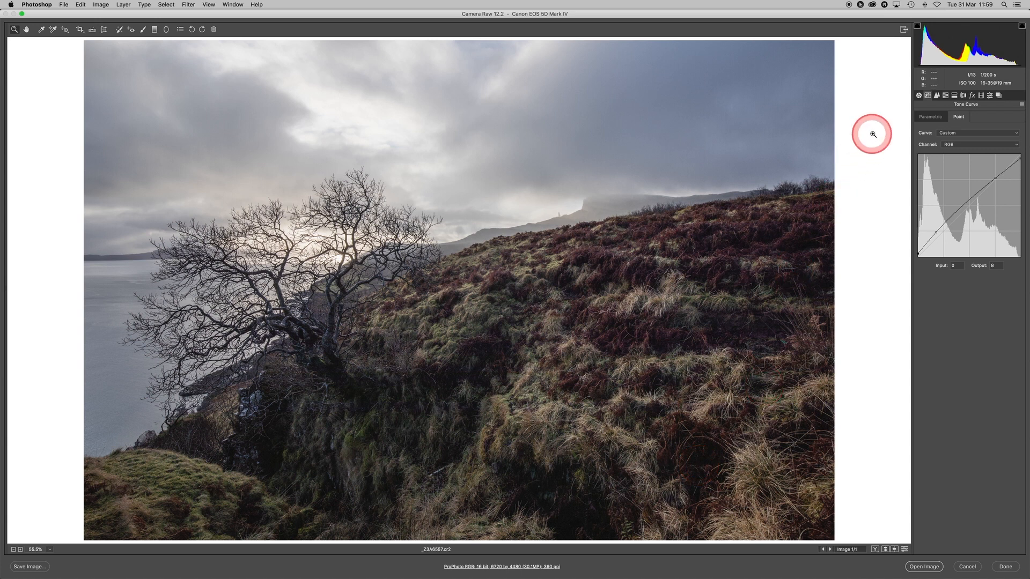
# - Return to the basic adjustments and set Clarity to +50 and Saturation to +15
pyautogui.click(918, 96)
pyautogui.click(990, 300)
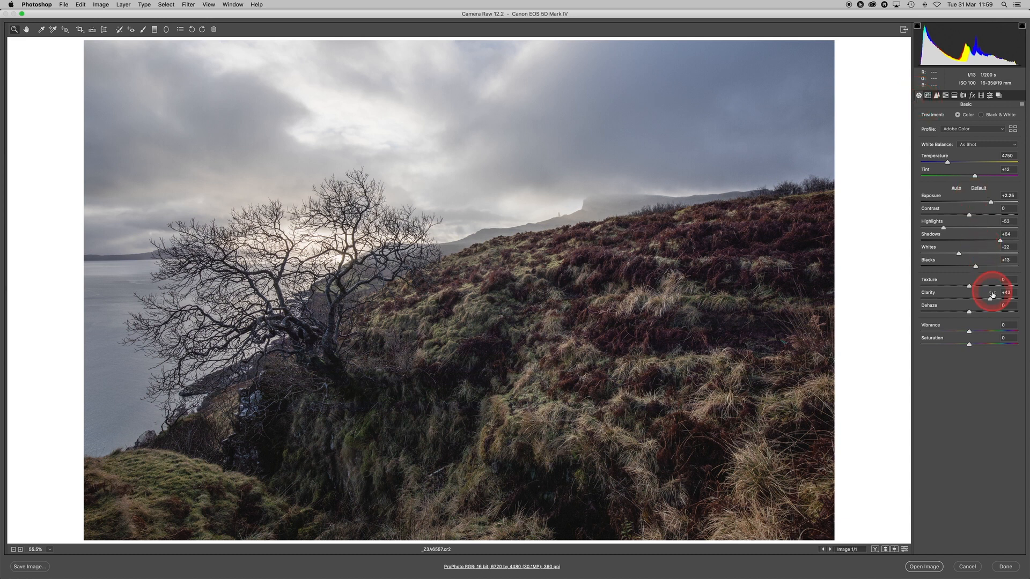
pyautogui.moveTo(990, 300); pyautogui.dragTo(992, 302)
pyautogui.moveTo(968, 344); pyautogui.dragTo(977, 346)
# - Warm the white balance slightly by setting Temperature to 4950
pyautogui.click(977, 178)
pyautogui.moveTo(946, 162); pyautogui.dragTo(949, 163)
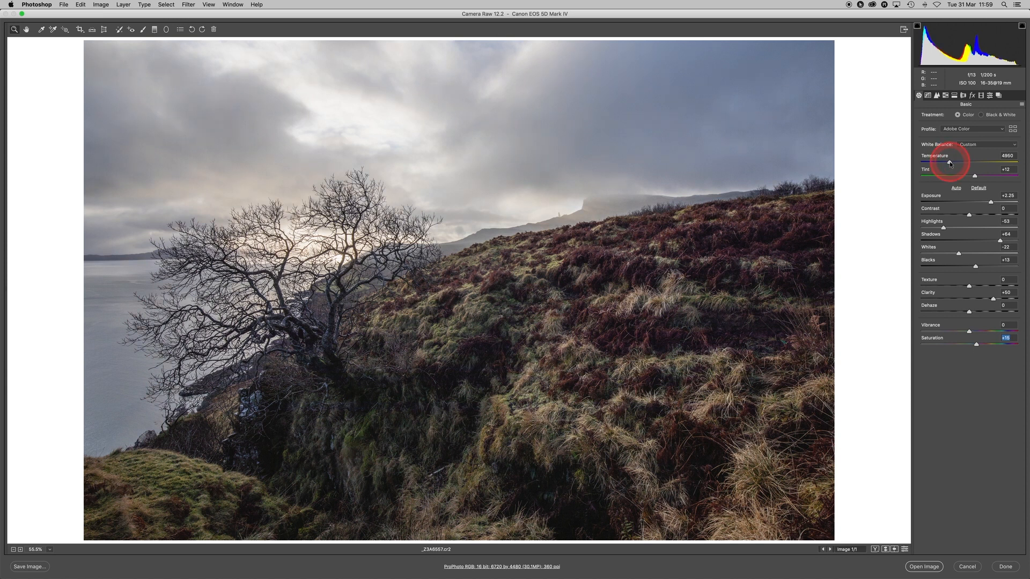
pyautogui.click(949, 163)
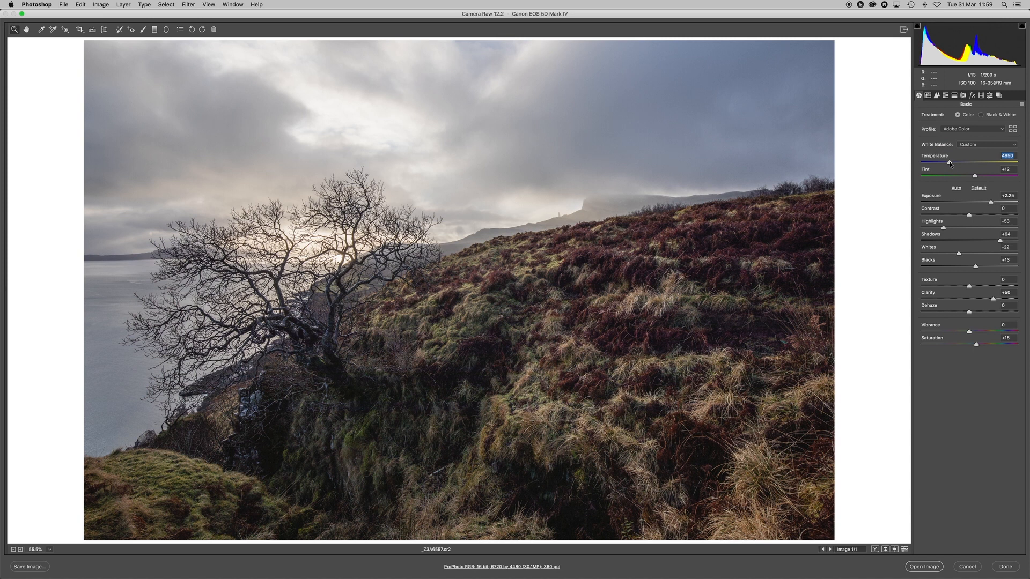
# - Compare the original and edited photo by swapping repeatedly between the before and after settings, ending on the edited version
pyautogui.click(885, 550)
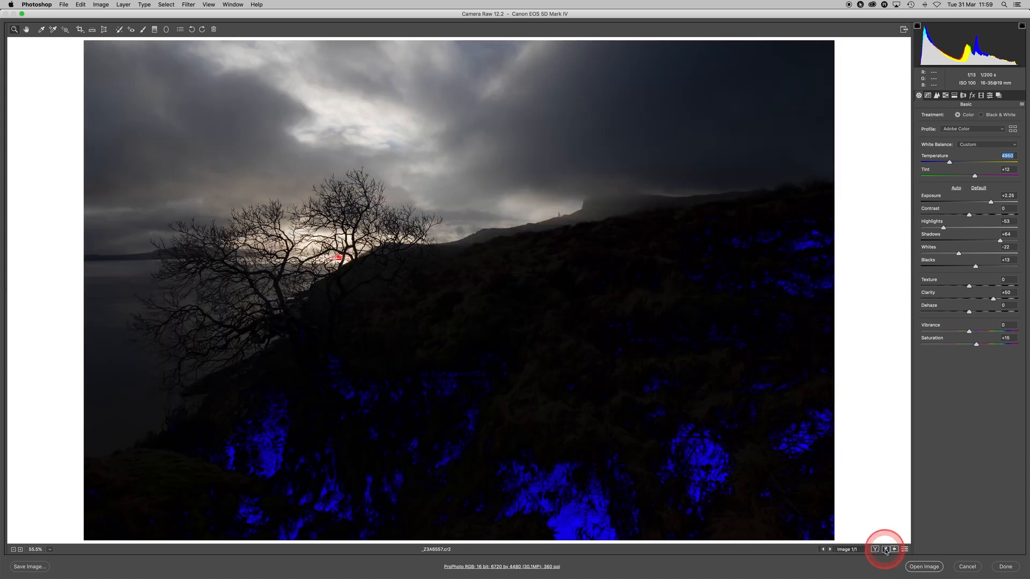
pyautogui.click(885, 550)
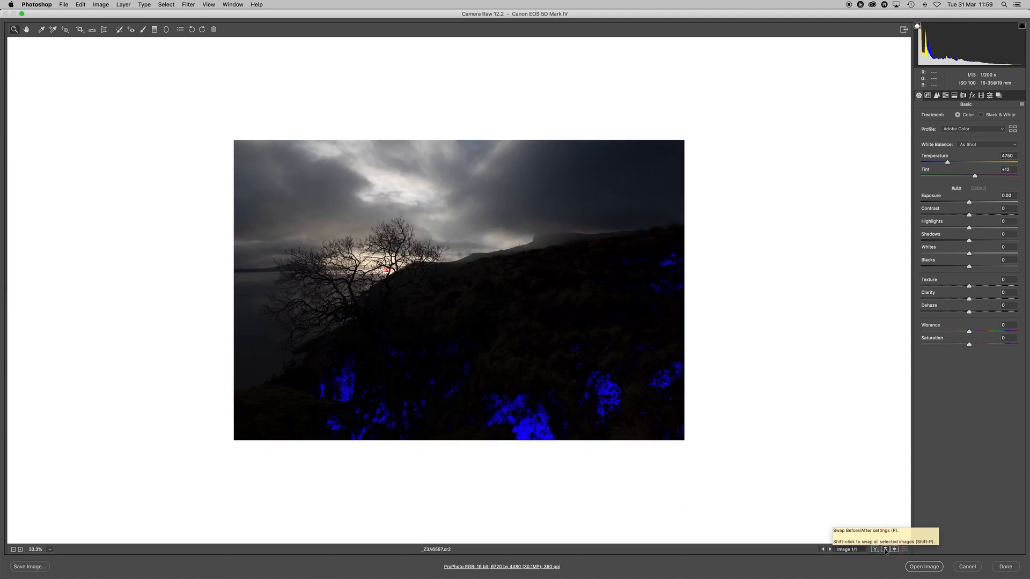
pyautogui.click(886, 550)
pyautogui.click(885, 550)
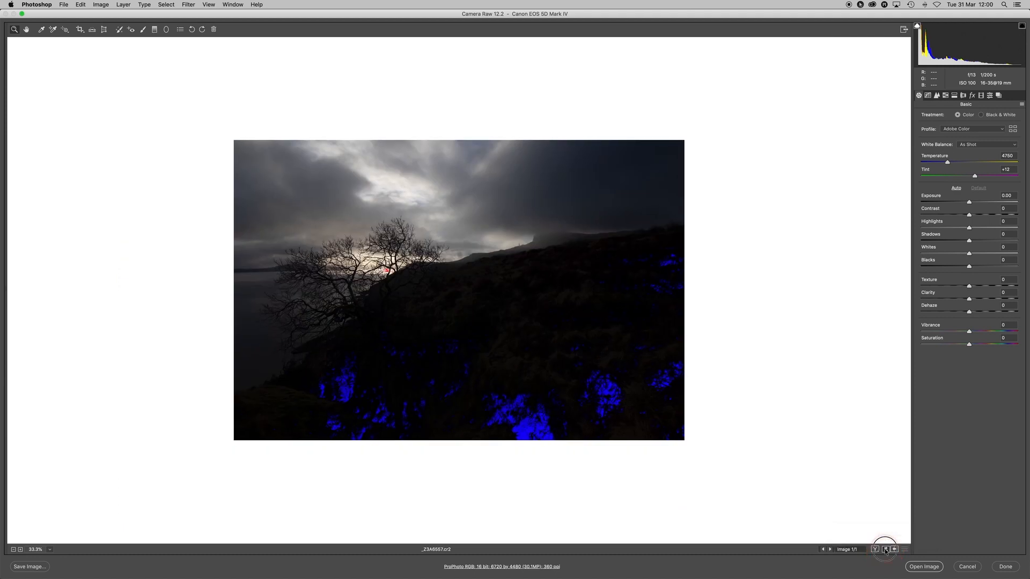
pyautogui.click(885, 550)
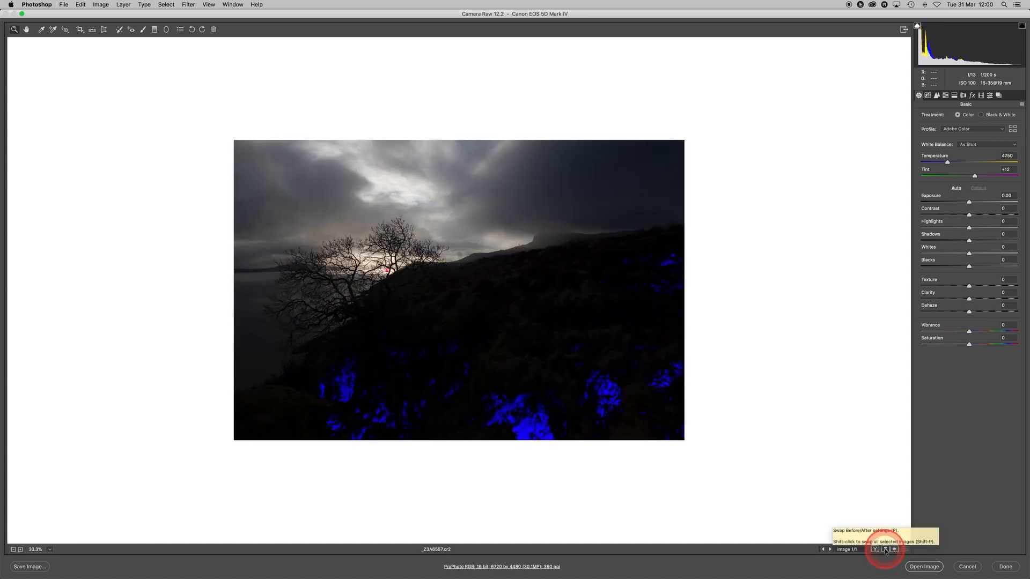
pyautogui.click(885, 550)
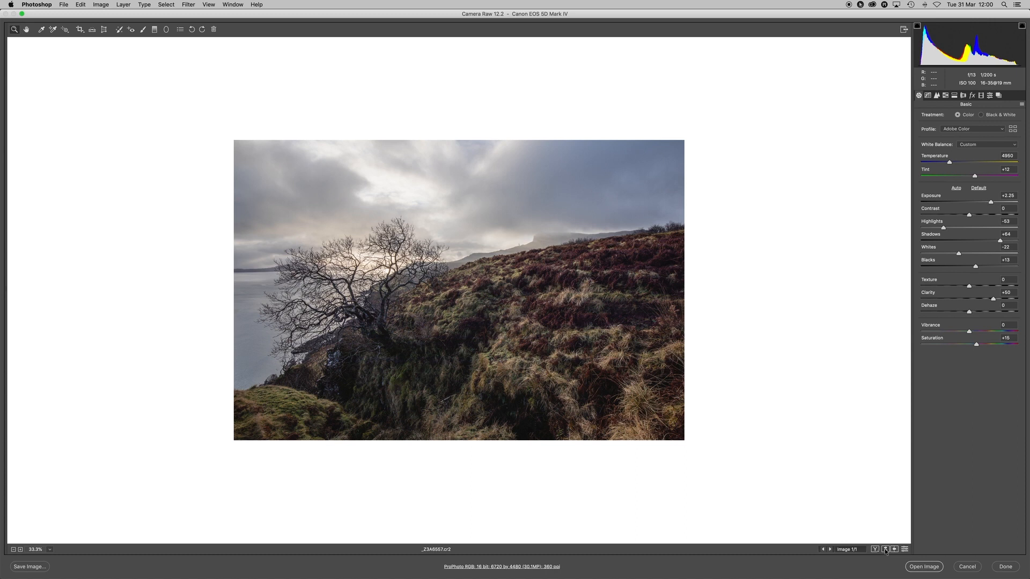
pyautogui.click(886, 551)
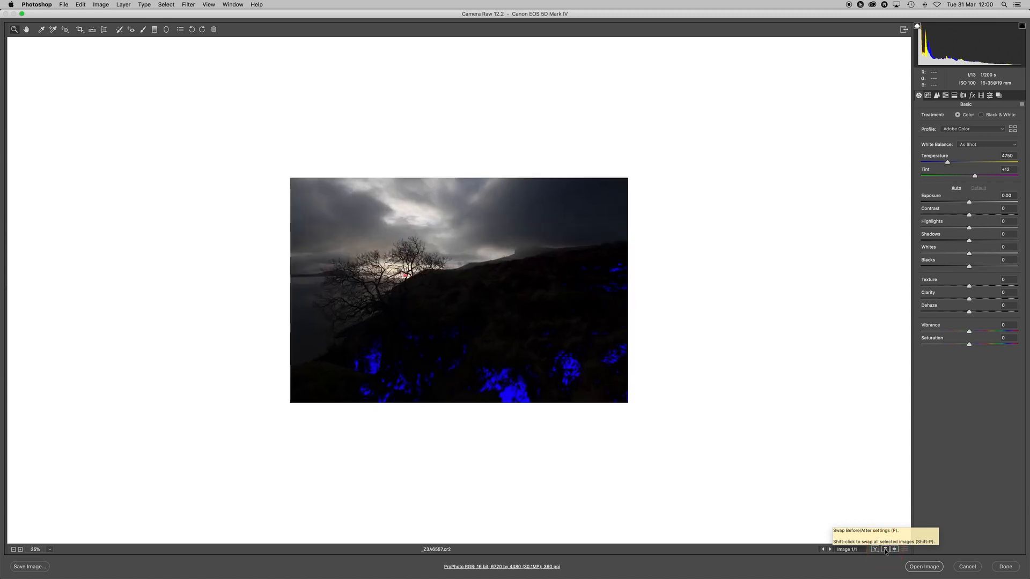
pyautogui.click(886, 549)
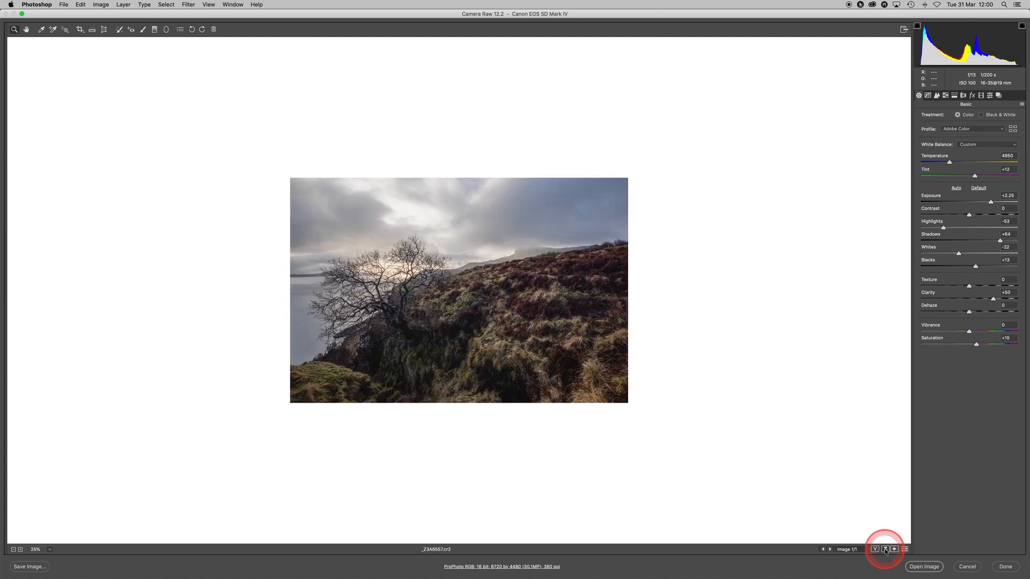